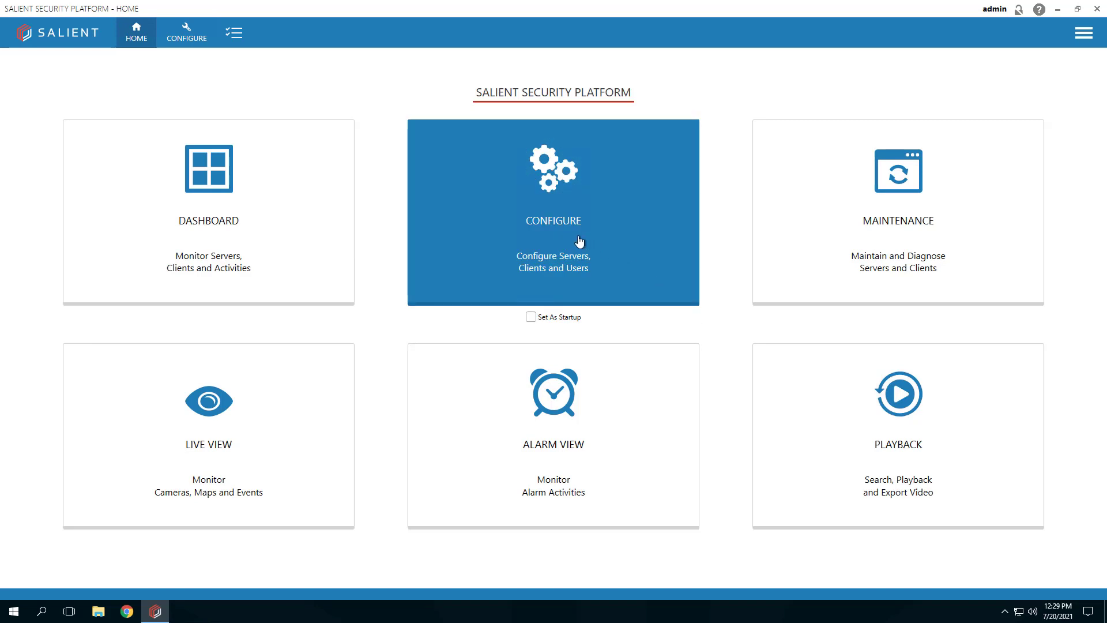
In Configure, browse Recording Servers > USA > Texas > Austin and open the TRS-1 server dashboard.
{"action": "left_click", "coordinate": [549, 235]}
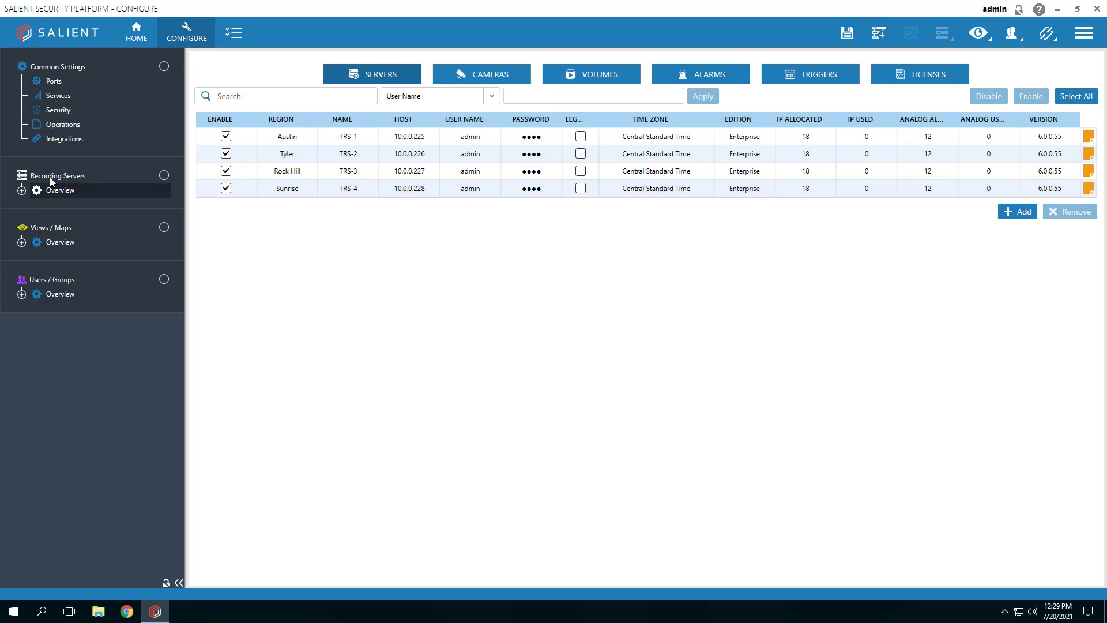
{"action": "left_click", "coordinate": [22, 191]}
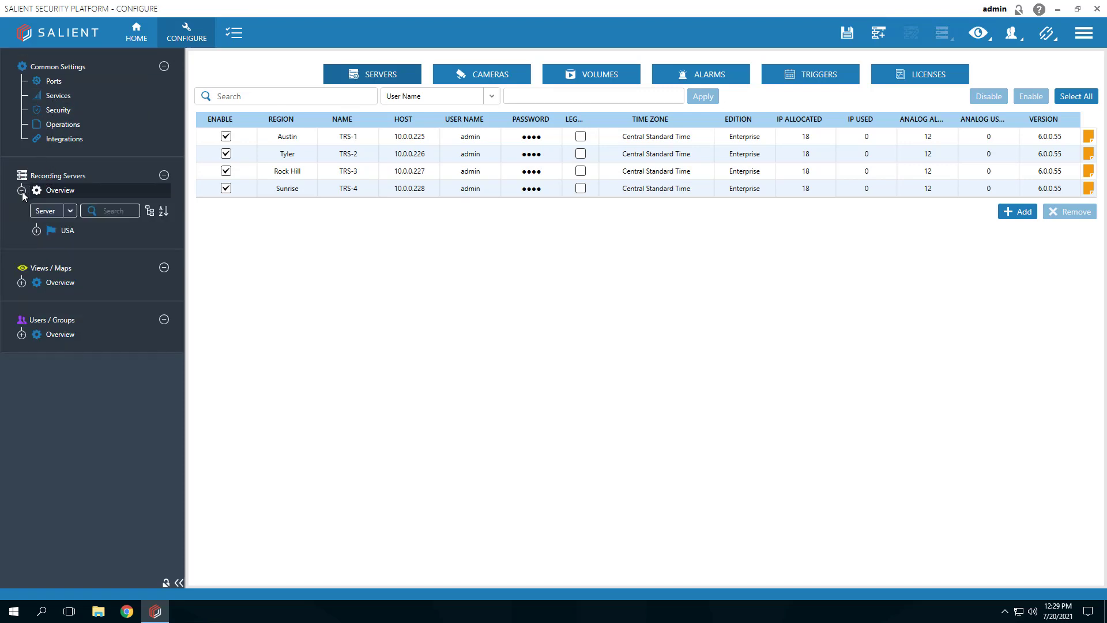
{"action": "left_click", "coordinate": [36, 231]}
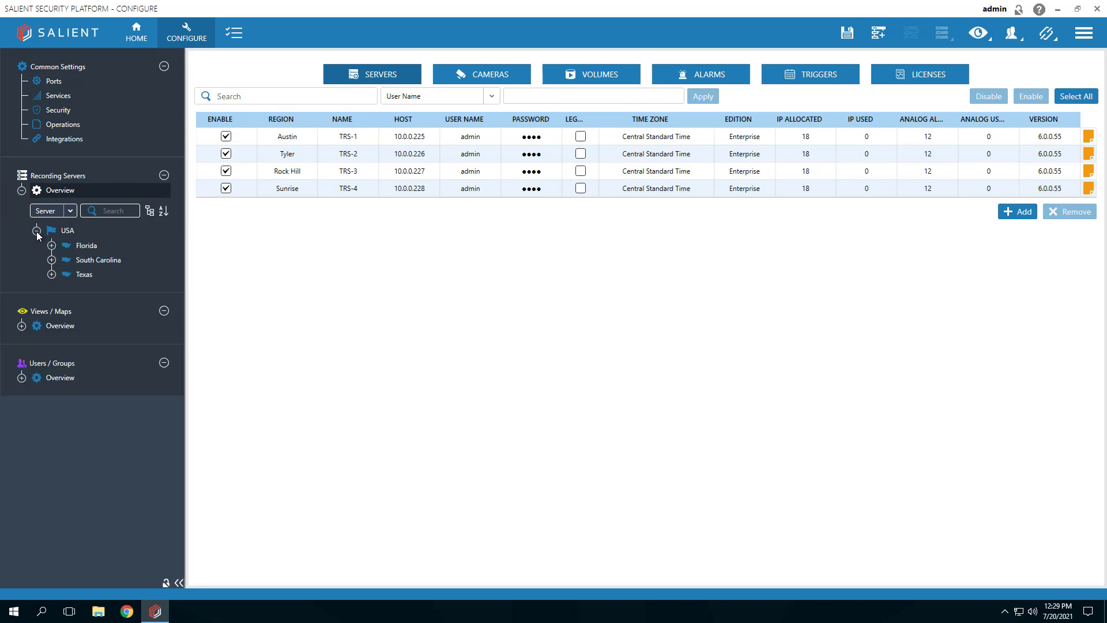
{"action": "left_click", "coordinate": [52, 275]}
{"action": "left_click", "coordinate": [68, 290]}
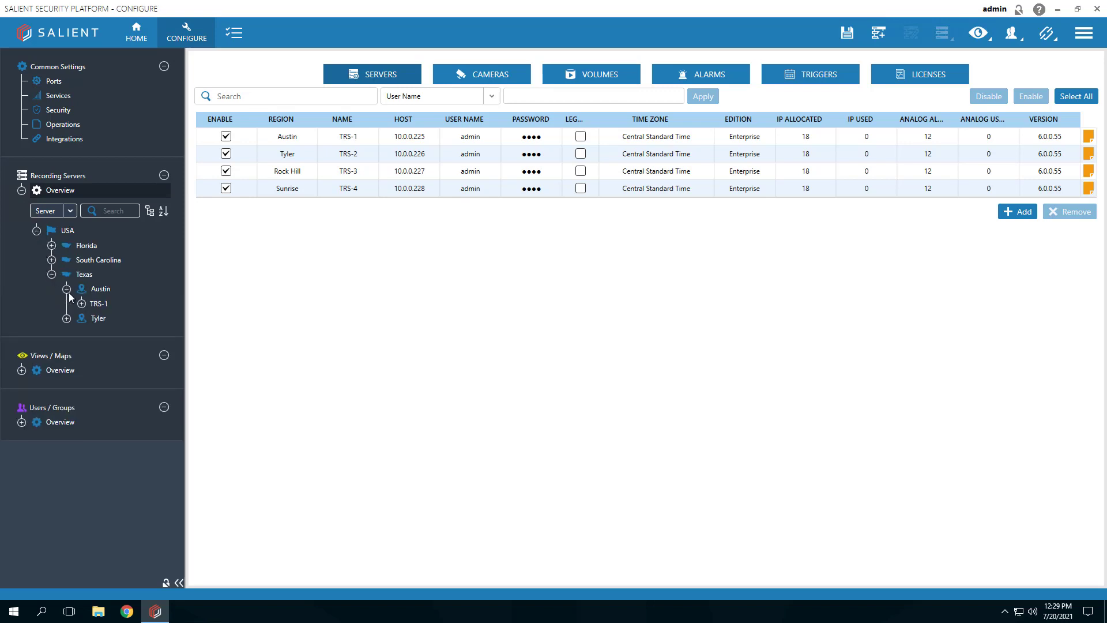
{"action": "left_click", "coordinate": [82, 303]}
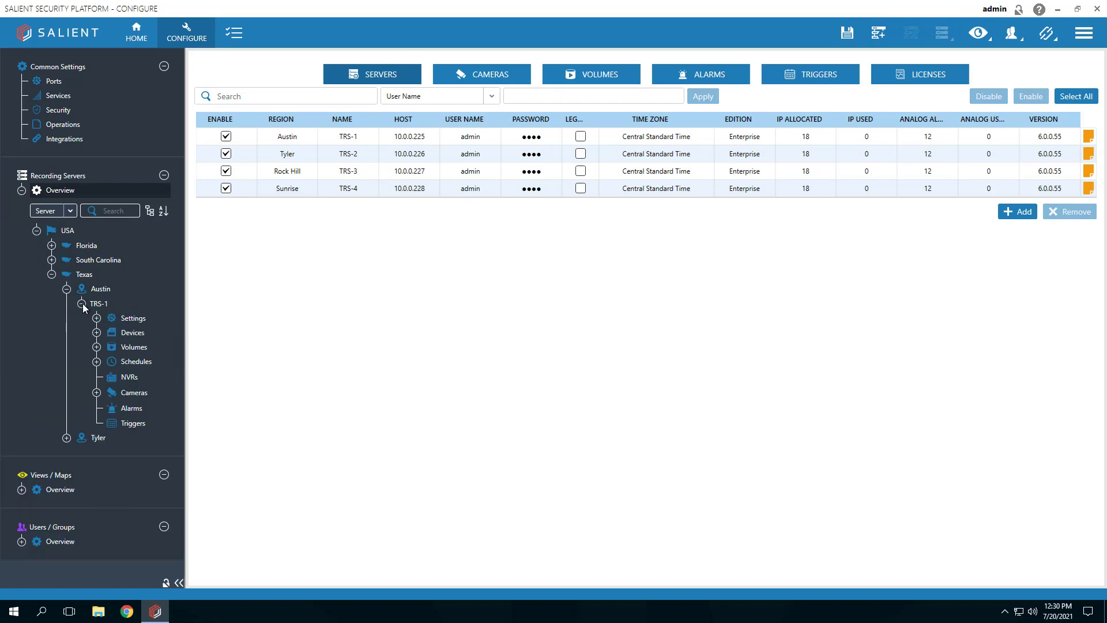
{"action": "left_click", "coordinate": [102, 303]}
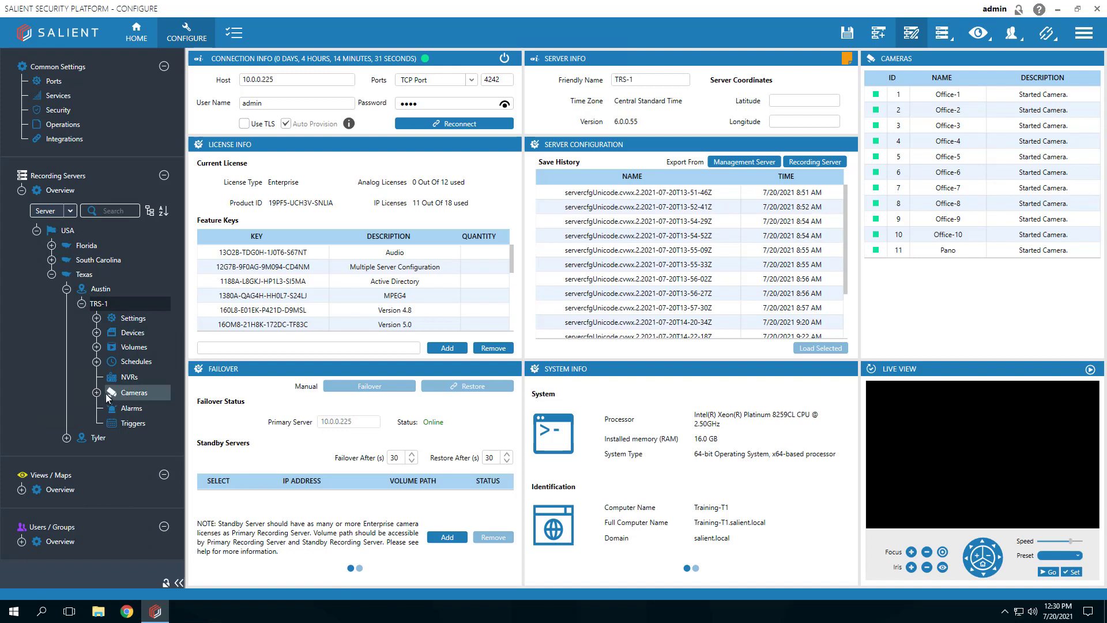
Open camera 1 - Office-1 from TRS-1's Cameras list and view its Connect settings.
{"action": "left_click", "coordinate": [96, 393]}
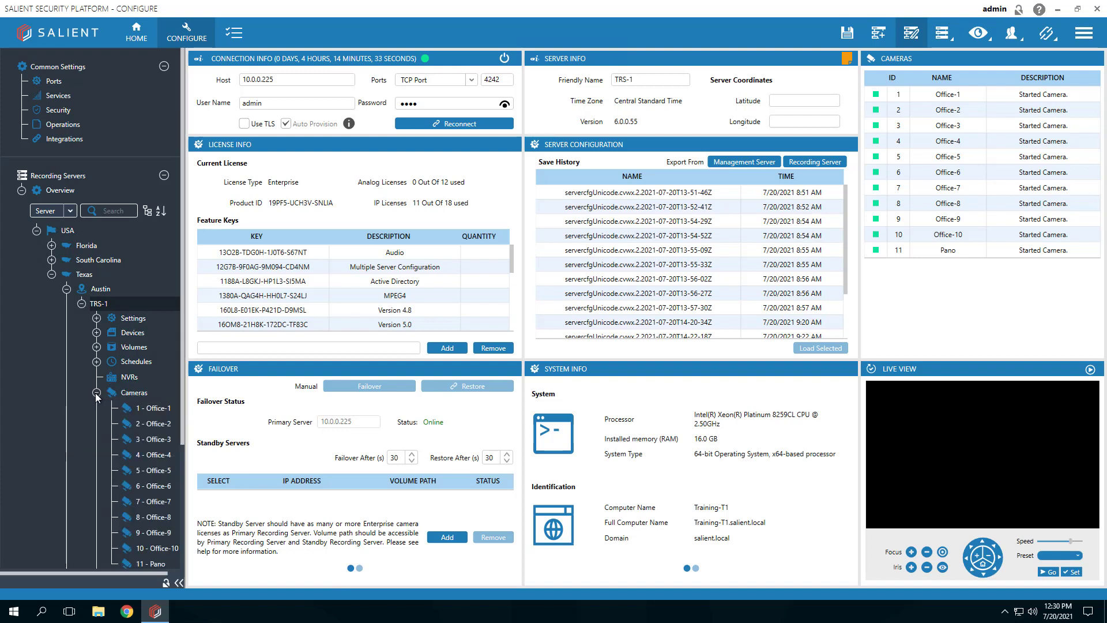
{"action": "mouse_move", "coordinate": [147, 414]}
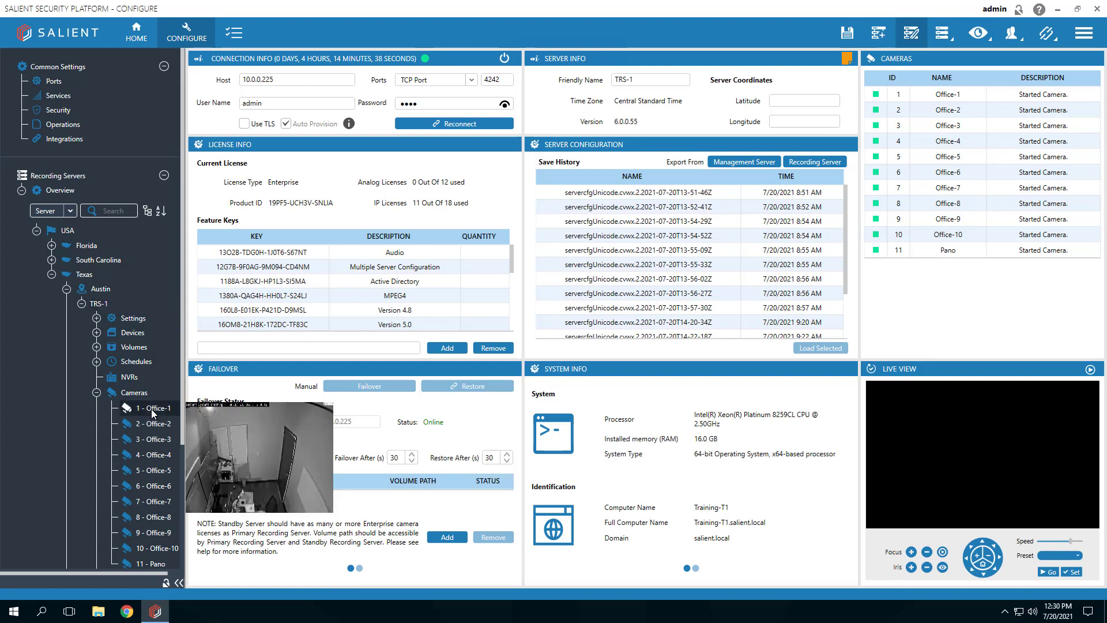
{"action": "left_click", "coordinate": [151, 408]}
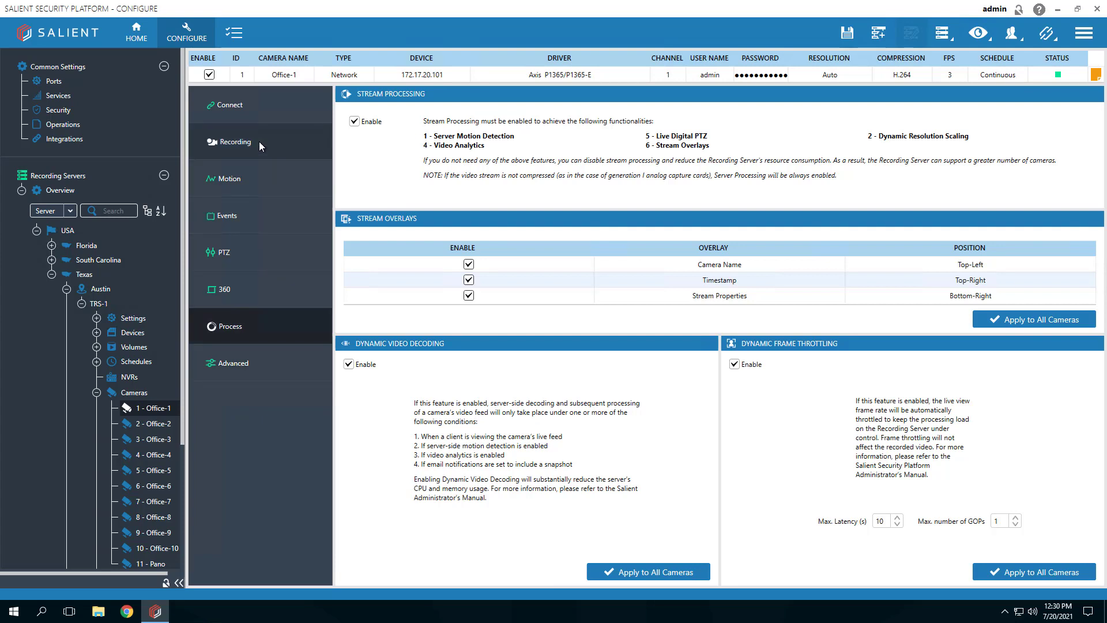
{"action": "left_click", "coordinate": [230, 107]}
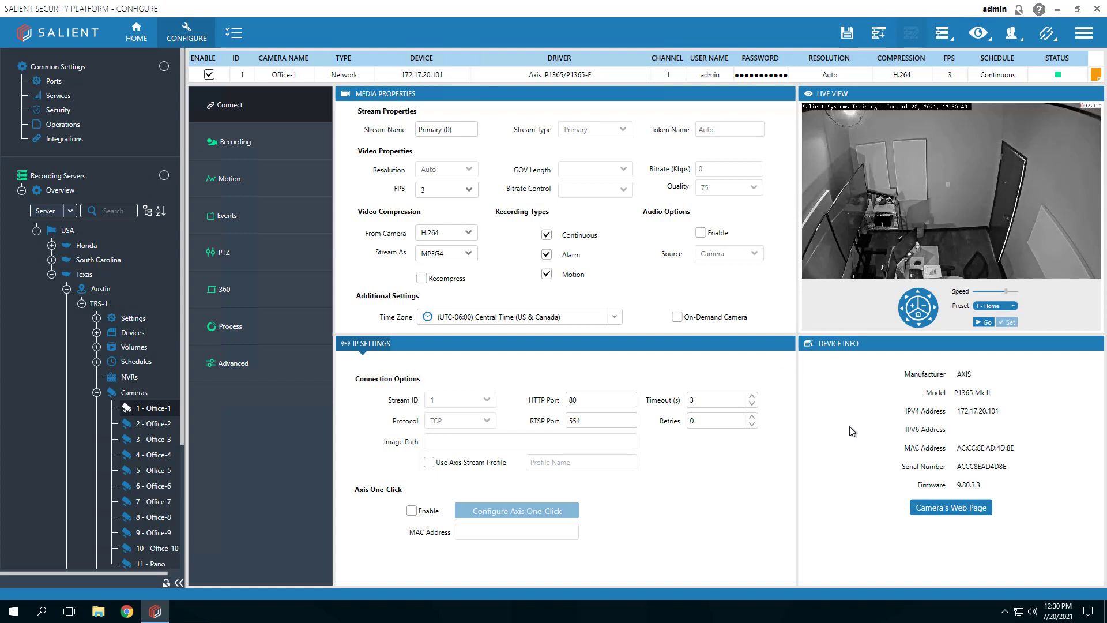
Open the Office-1 camera's web page and sign in with the camera's username and password.
{"action": "left_click", "coordinate": [948, 509]}
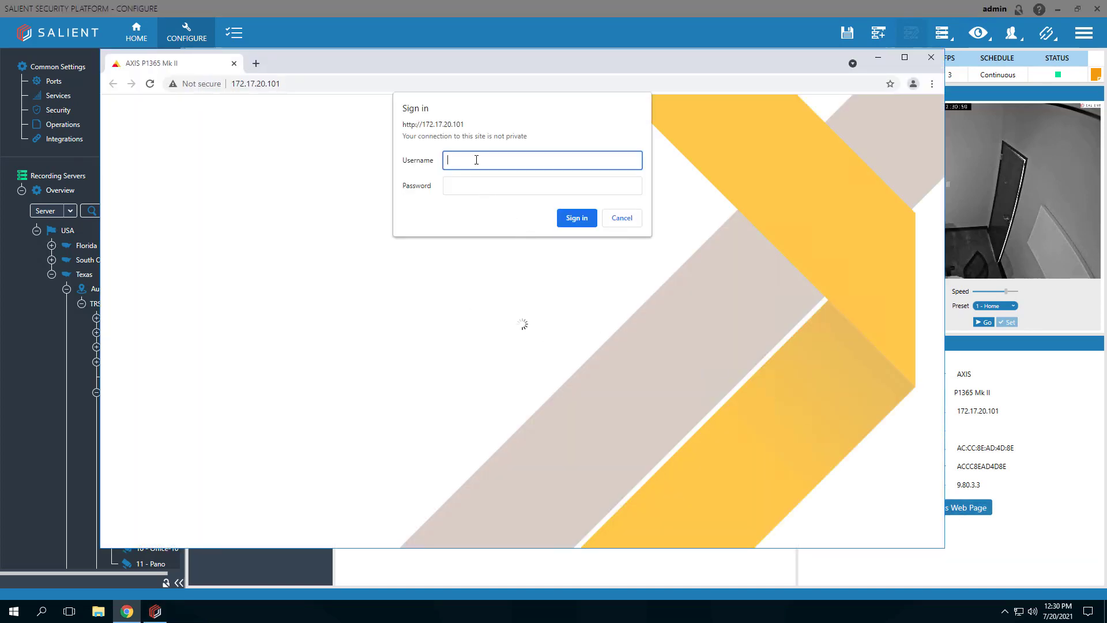
{"action": "type", "text": "admin"}
{"action": "key", "text": "Tab"}
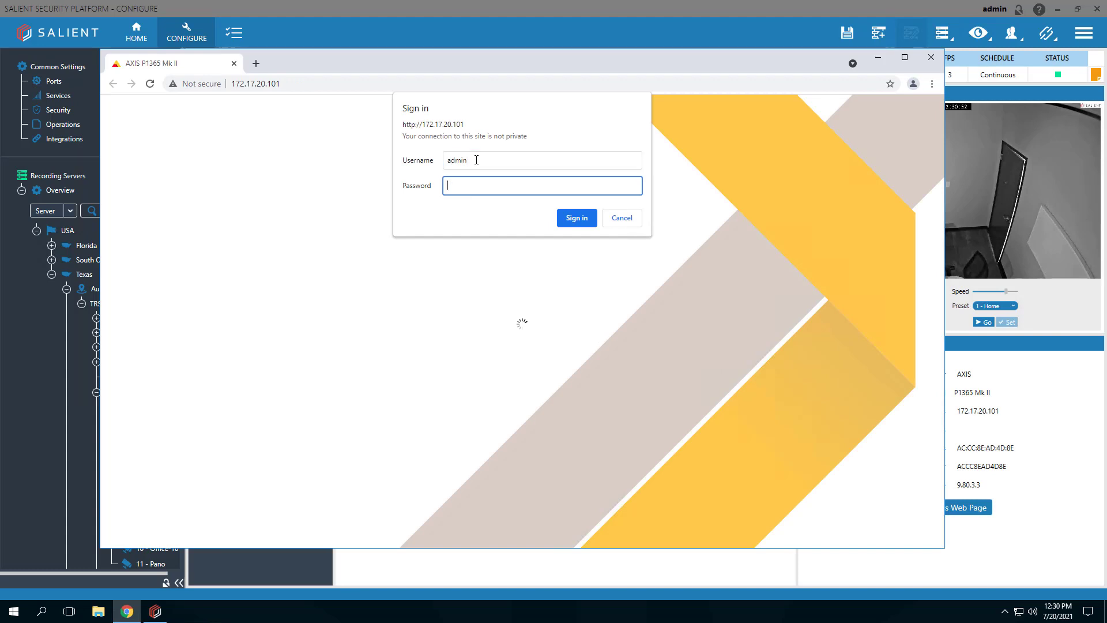
{"action": "type", "text": "a***********"}
{"action": "key", "text": "Return"}
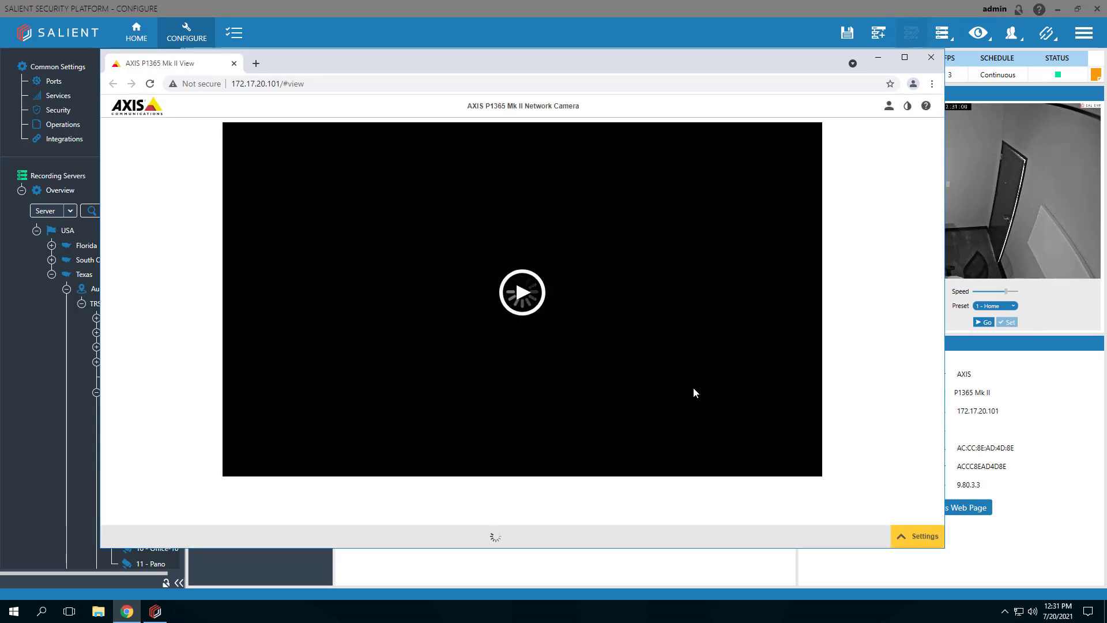
Launch AXIS Video Motion Detection from the camera's Settings > Apps list.
{"action": "left_click", "coordinate": [904, 539]}
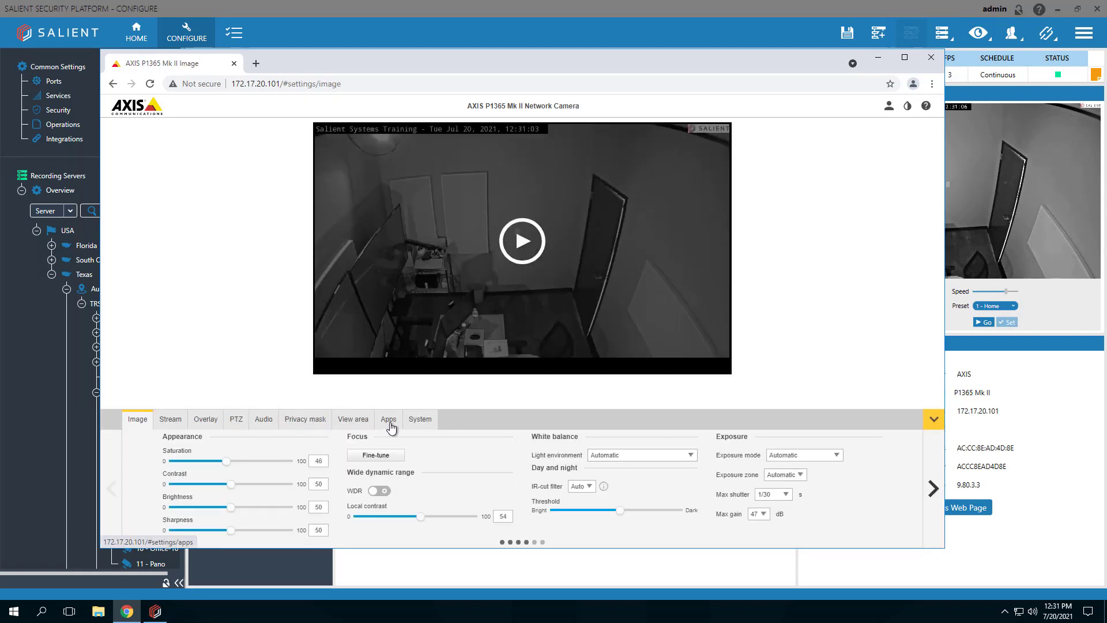
{"action": "left_click", "coordinate": [389, 420]}
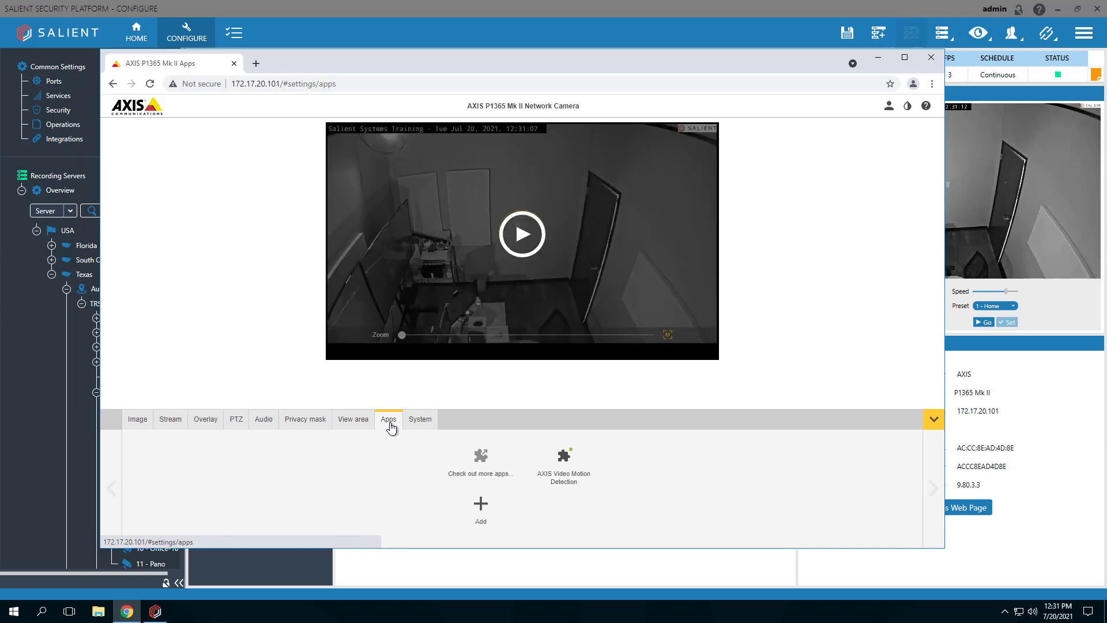
{"action": "left_click", "coordinate": [566, 483]}
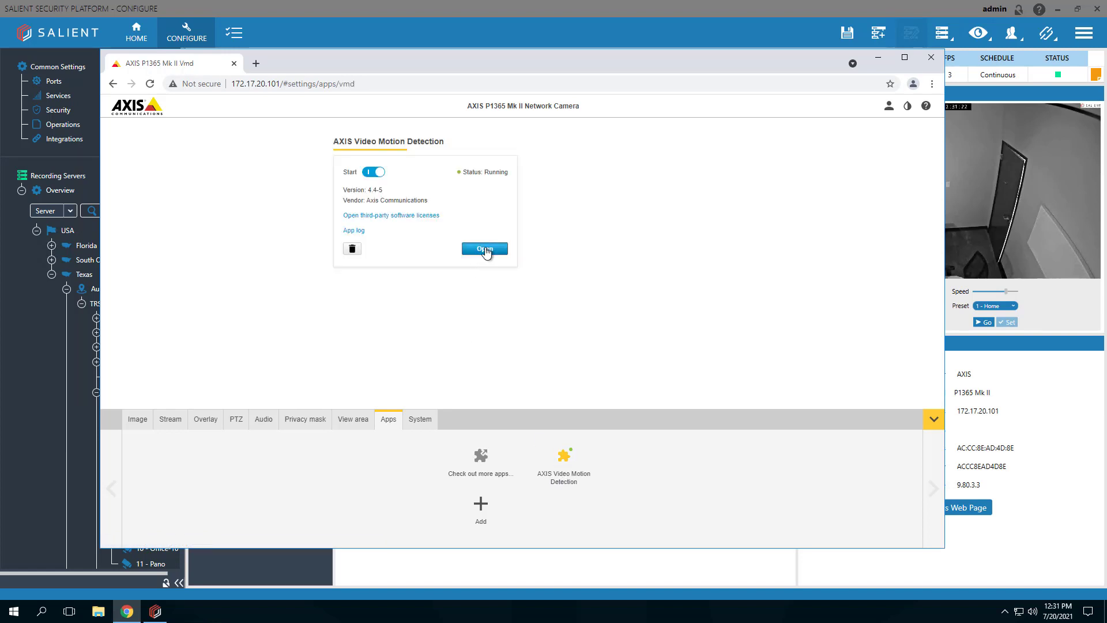
{"action": "left_click", "coordinate": [484, 249]}
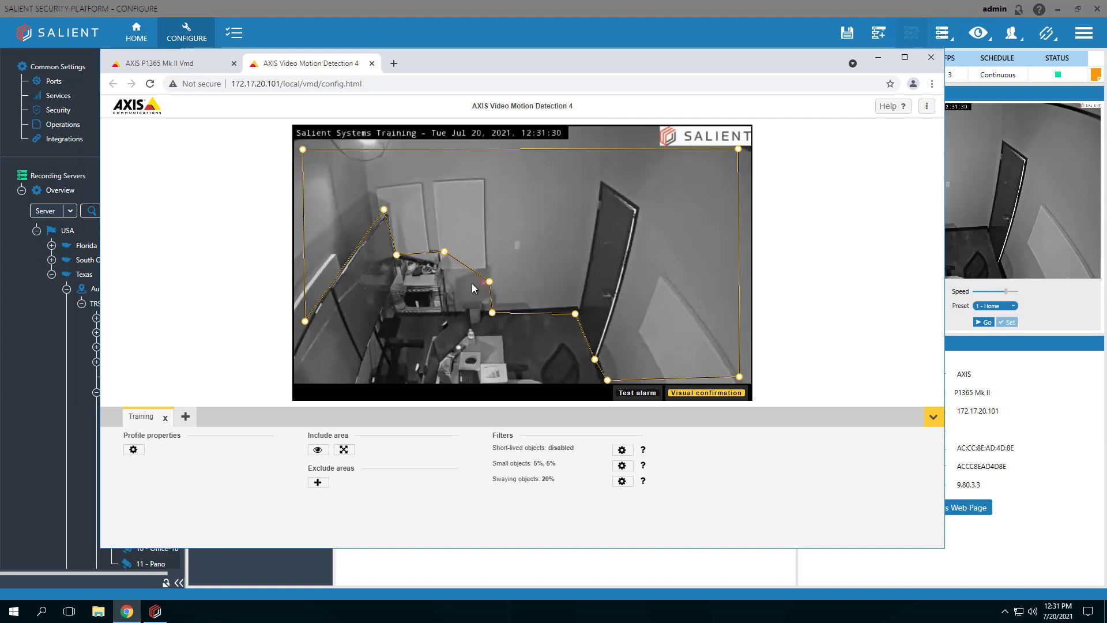
Shift two include-area vertices beside the desk leftward, save the zone, and close the browser window.
{"action": "left_click_drag", "start_coordinate": [489, 281], "coordinate": [467, 283]}
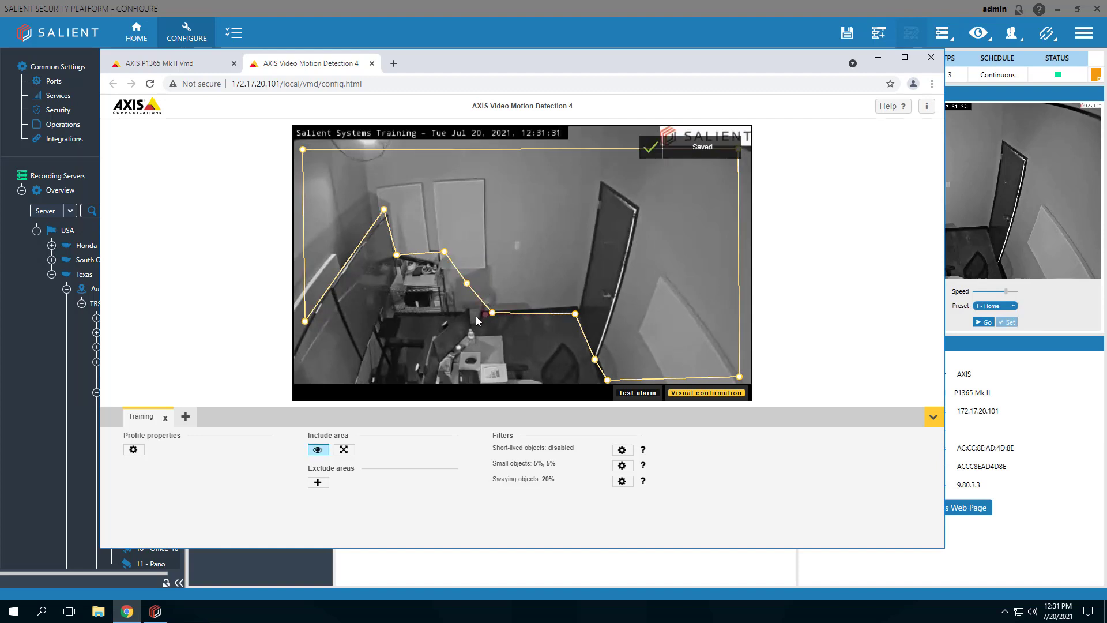
{"action": "left_click_drag", "start_coordinate": [470, 318], "coordinate": [469, 316]}
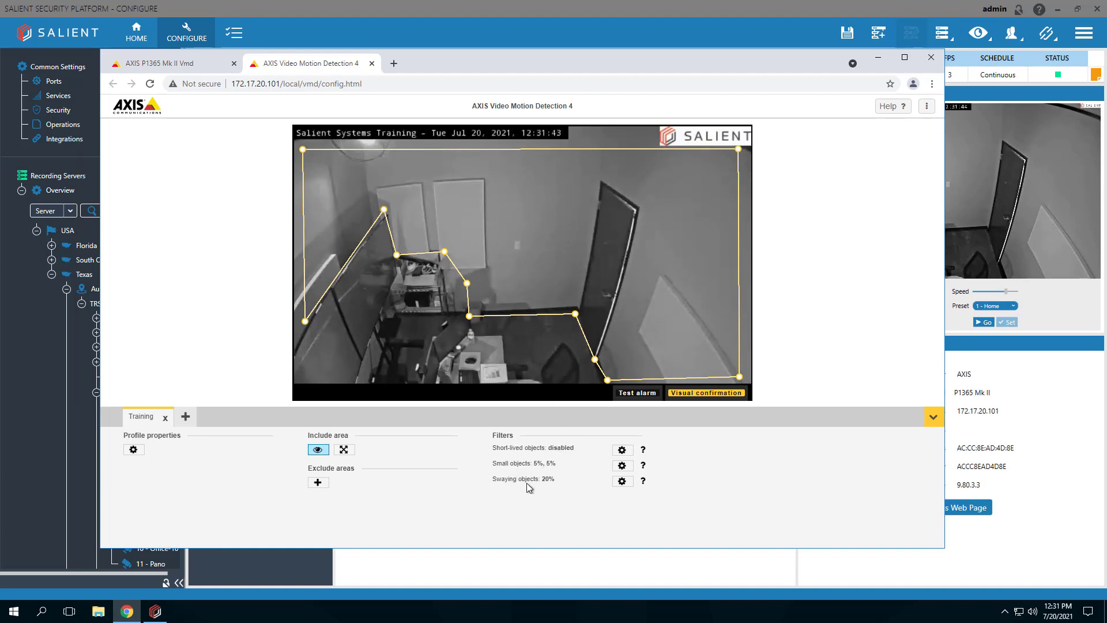
{"action": "left_click", "coordinate": [642, 398]}
{"action": "left_click", "coordinate": [932, 58]}
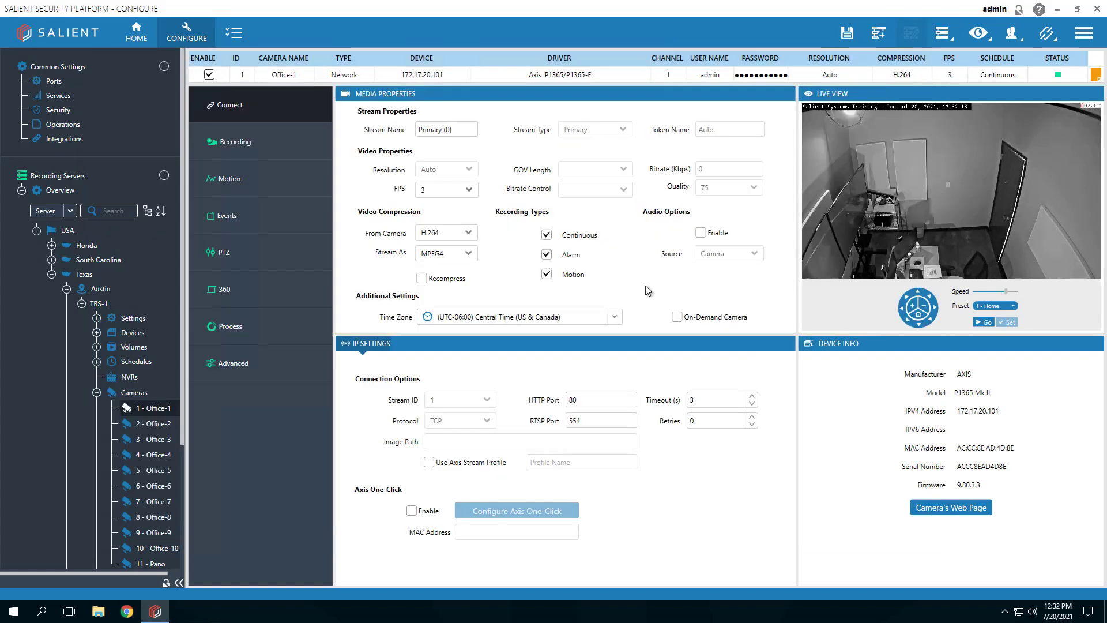
Show Office-1's Recording page with its storage volume and pre/post-motion times.
{"action": "left_click", "coordinate": [246, 141]}
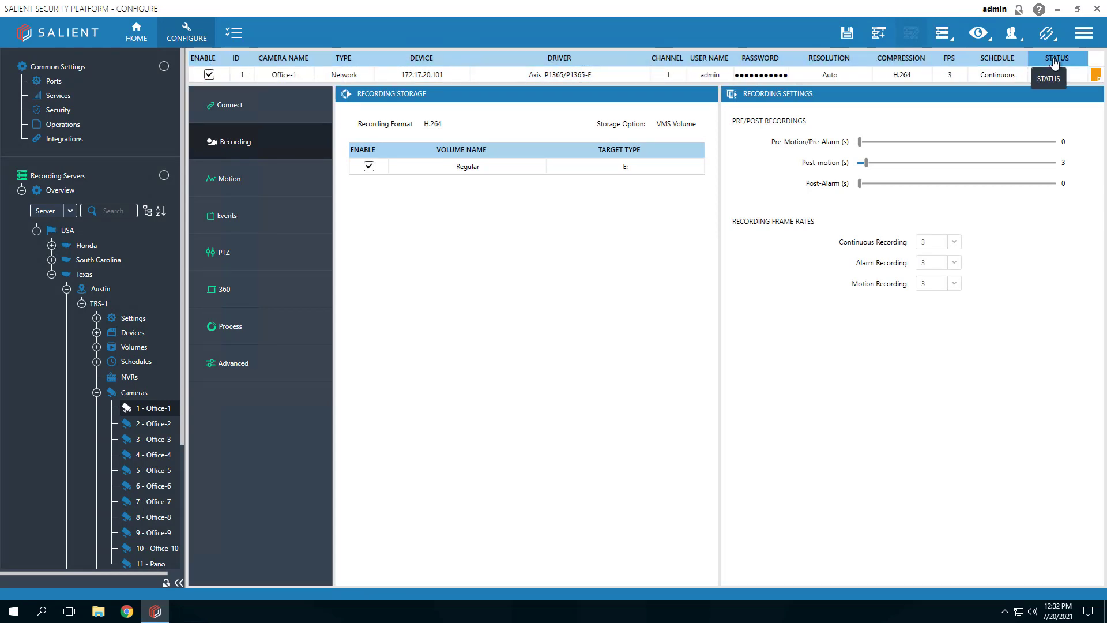
In the camera row's Schedule list, replace Continuous with Motion w/Pre.
{"action": "left_click", "coordinate": [1020, 75]}
{"action": "left_click", "coordinate": [984, 116]}
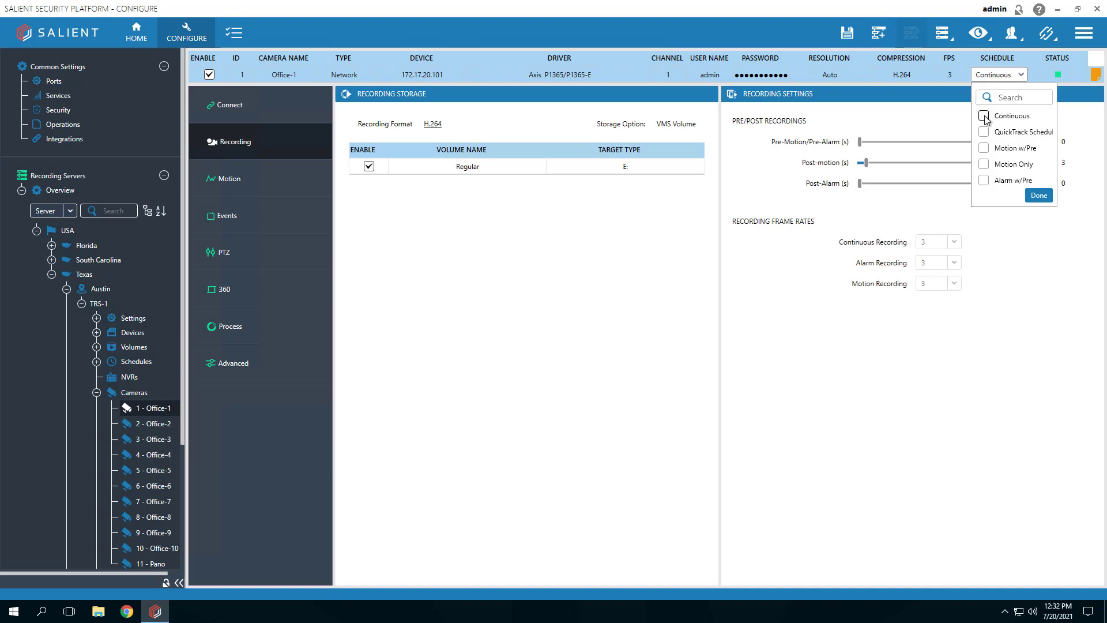
{"action": "left_click", "coordinate": [984, 149]}
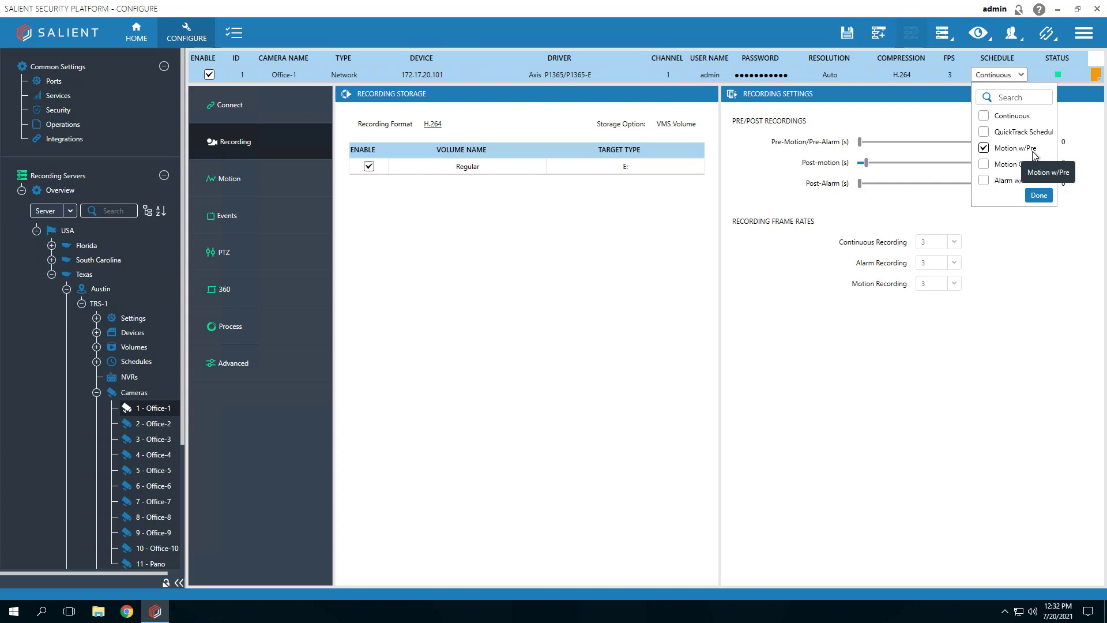
{"action": "left_click", "coordinate": [1040, 195]}
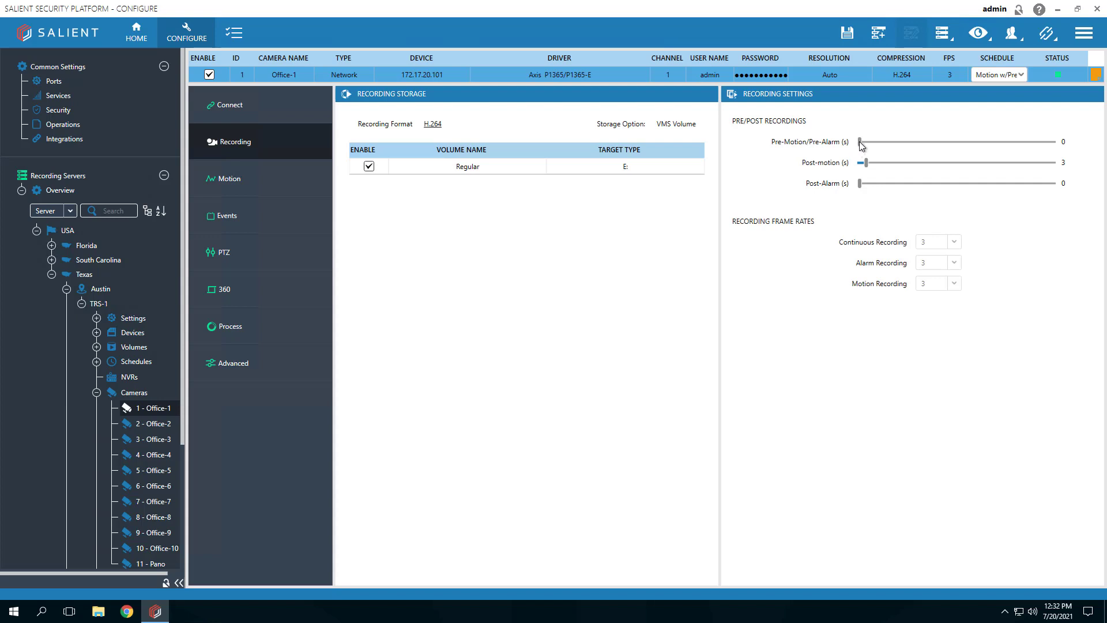
Set the Pre-Motion/Pre-Alarm and Post-motion sliders to 5 seconds and save to the server.
{"action": "left_click_drag", "start_coordinate": [859, 141], "coordinate": [1064, 146]}
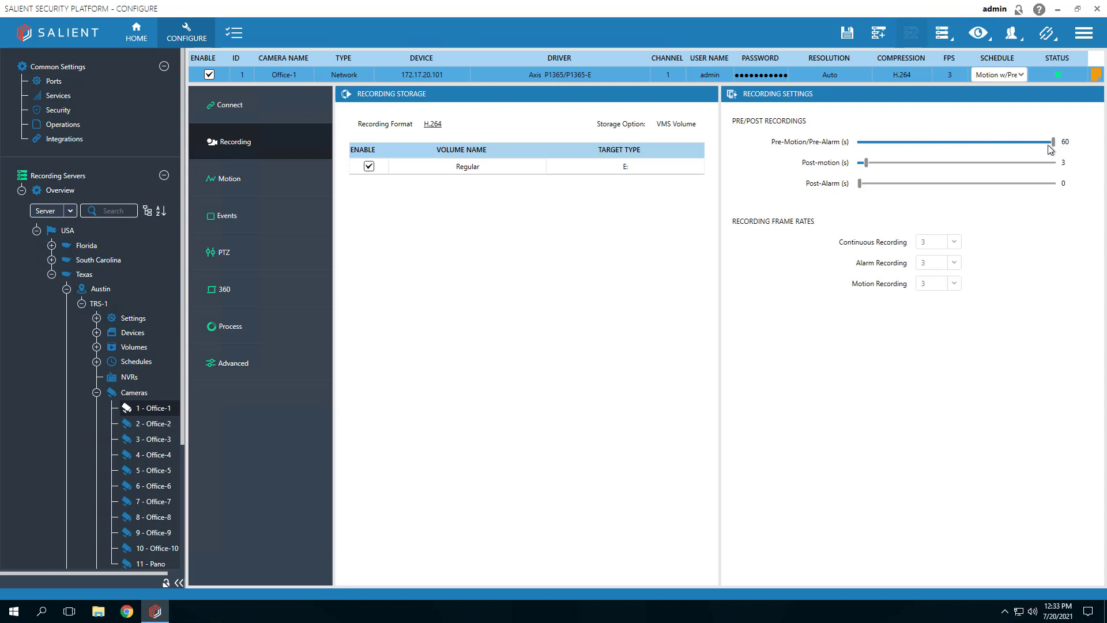
{"action": "left_click_drag", "start_coordinate": [1055, 143], "coordinate": [875, 149]}
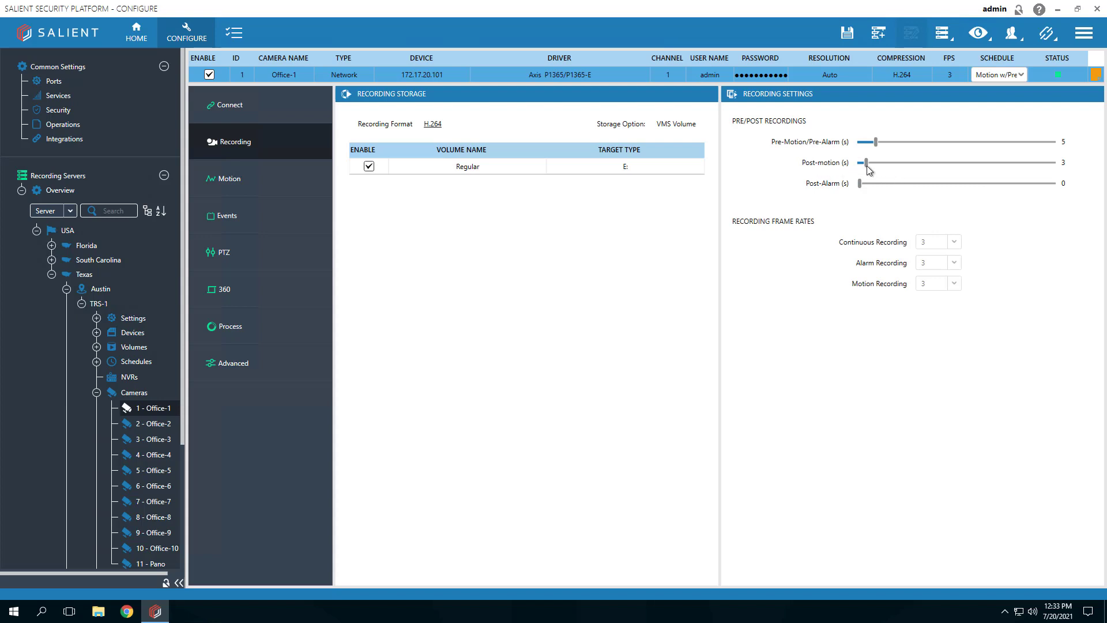
{"action": "left_click_drag", "start_coordinate": [868, 166], "coordinate": [875, 166]}
{"action": "left_click", "coordinate": [847, 35]}
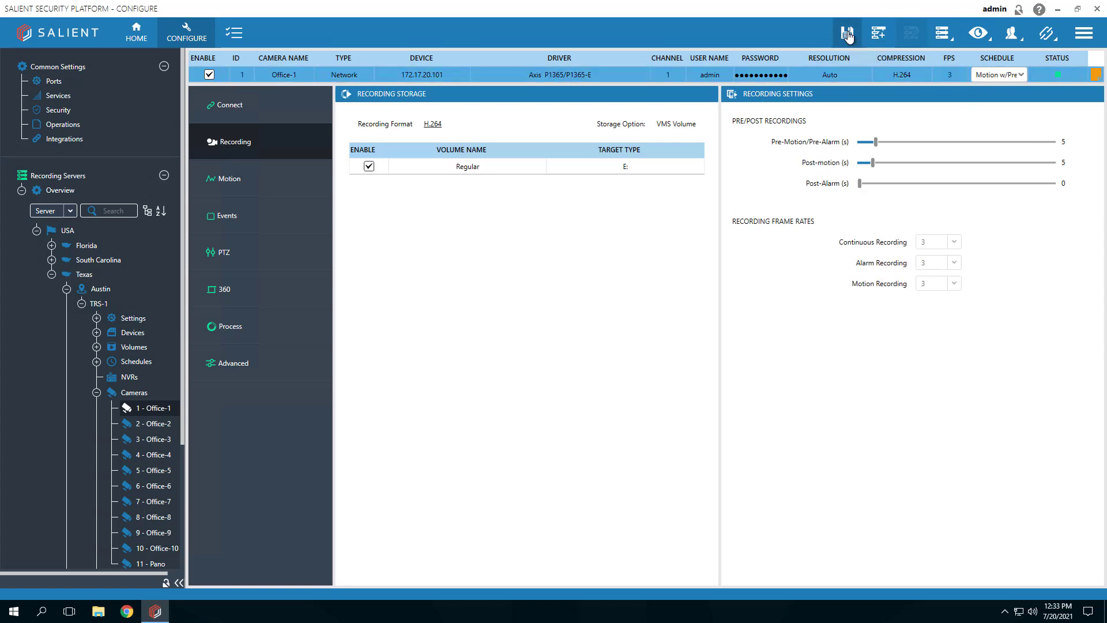